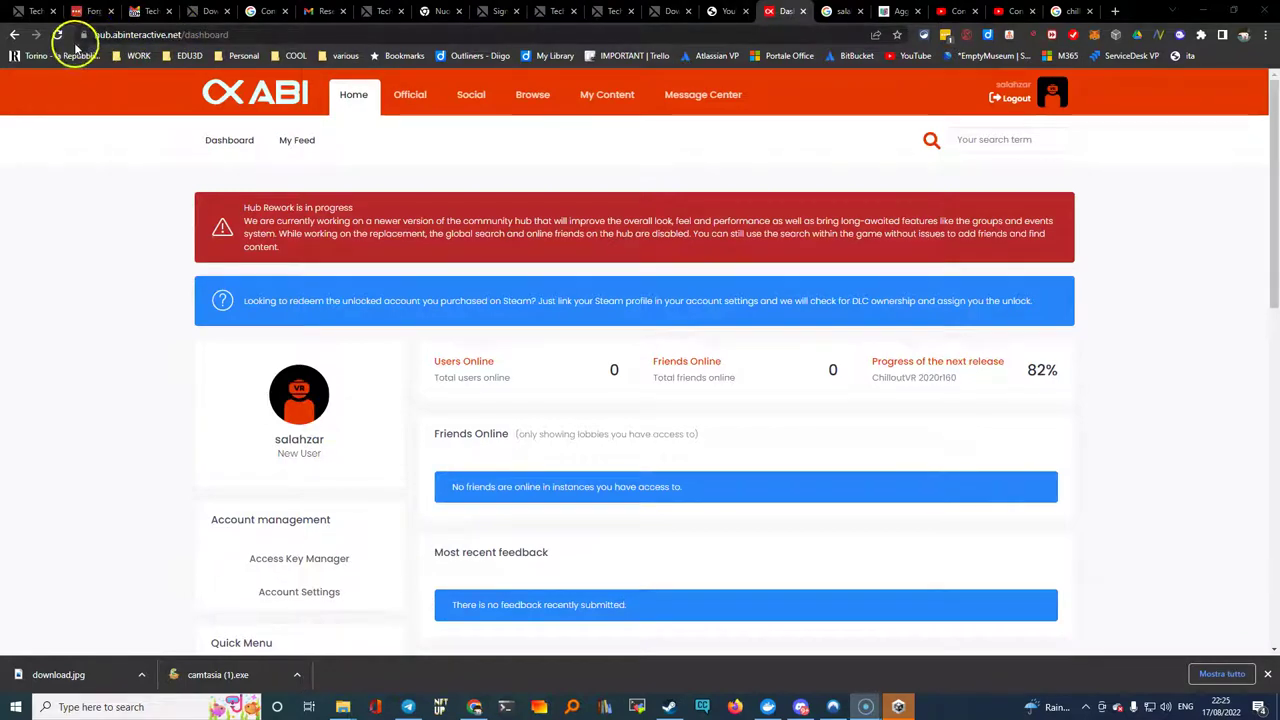
Step: Search the web for "chilloutvr website" and open the Authorization | AlphaLink result at abinteractive.net
click(110, 34)
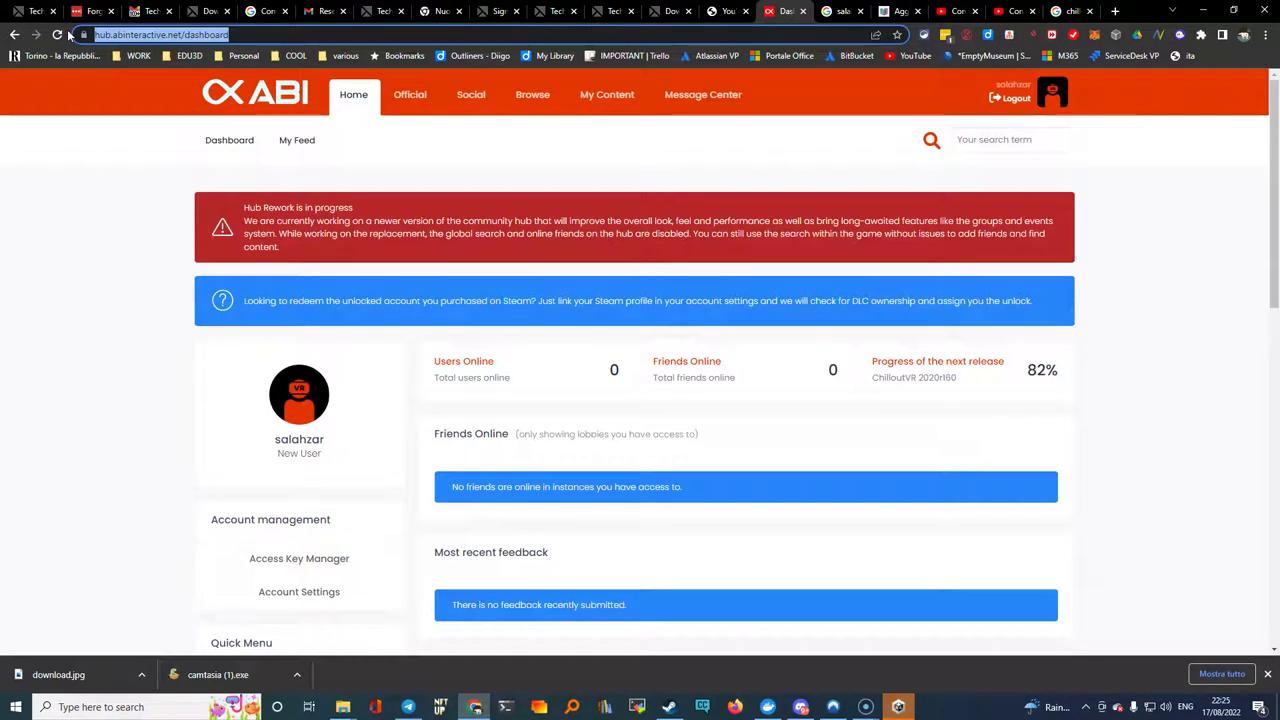
text(chillout)
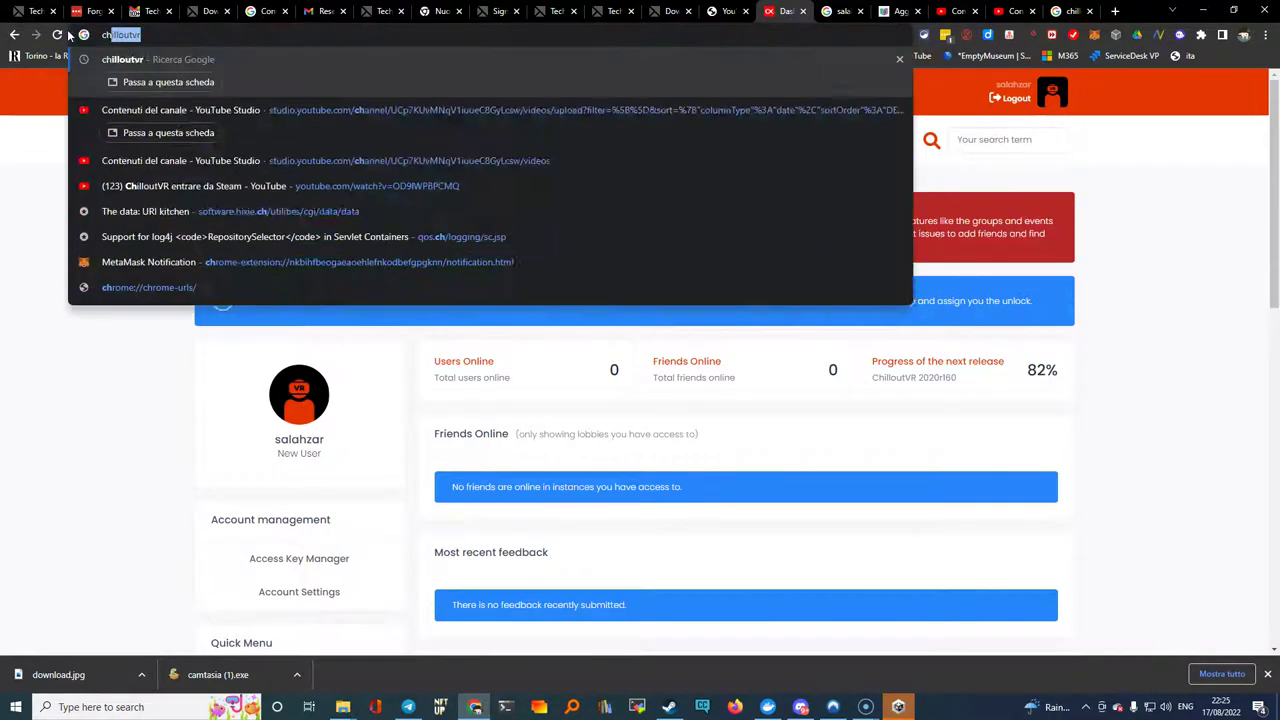
text(vr )
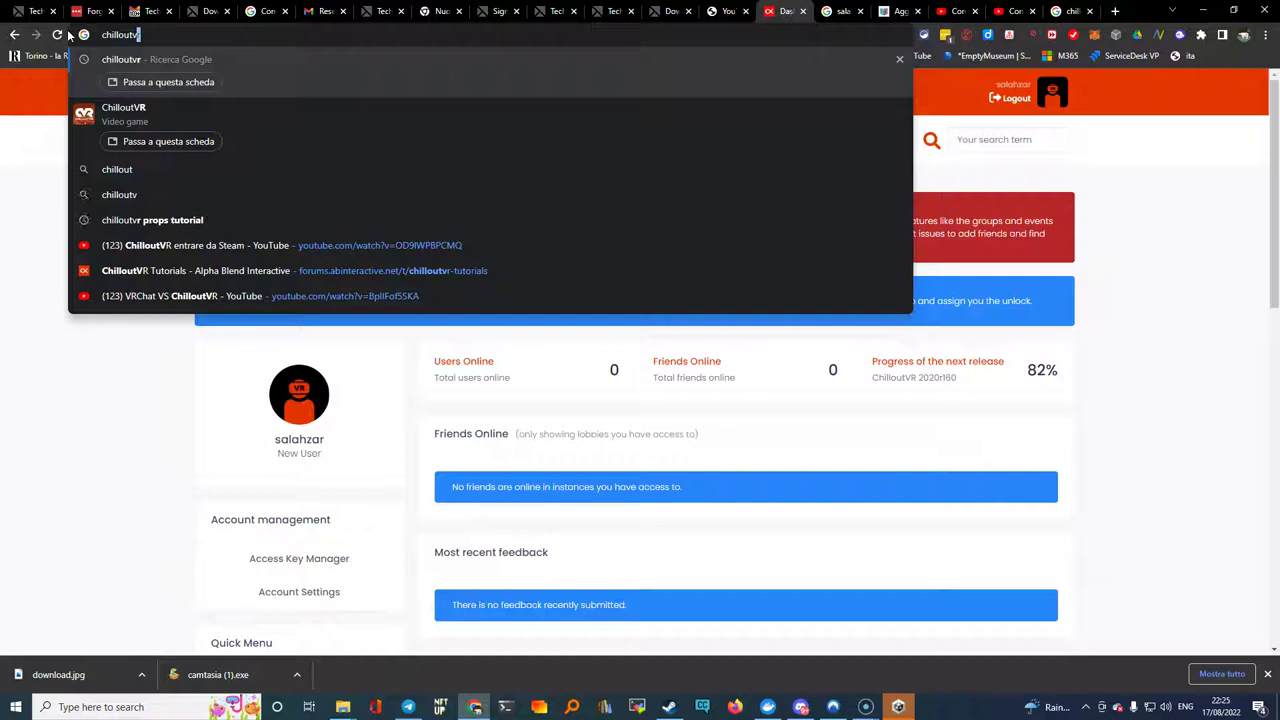
text(w)
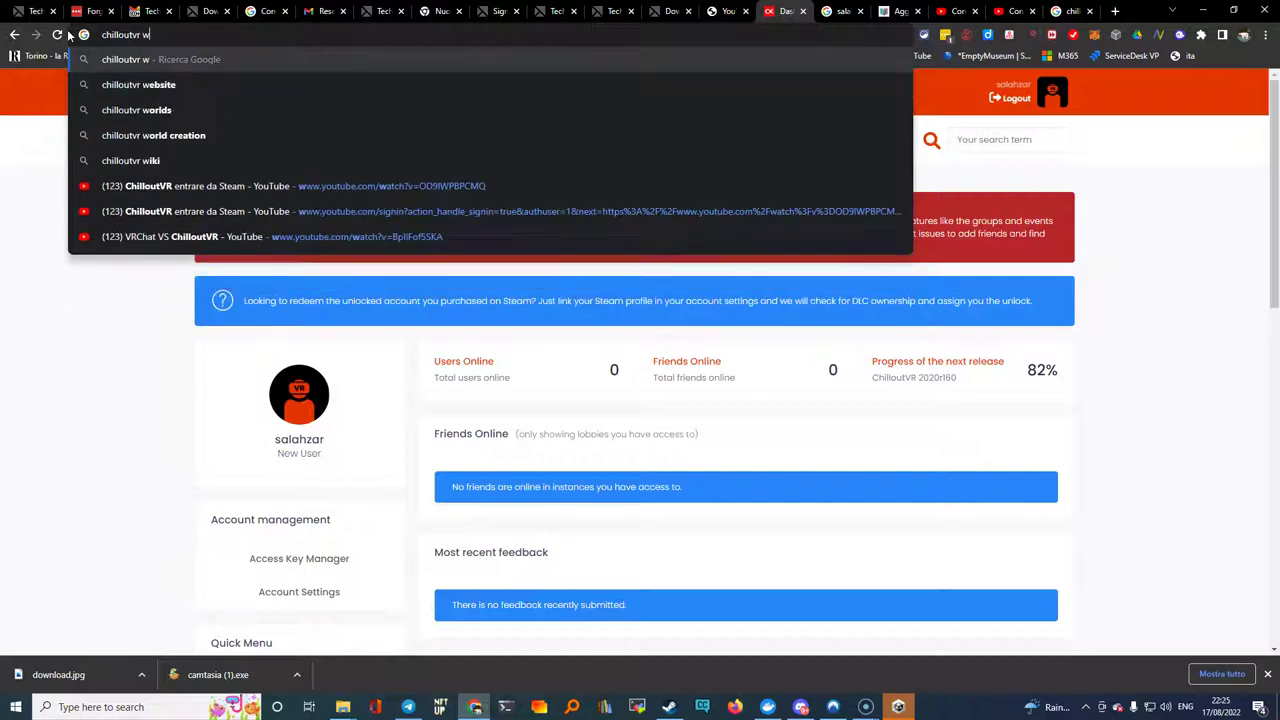
text(ebsite)
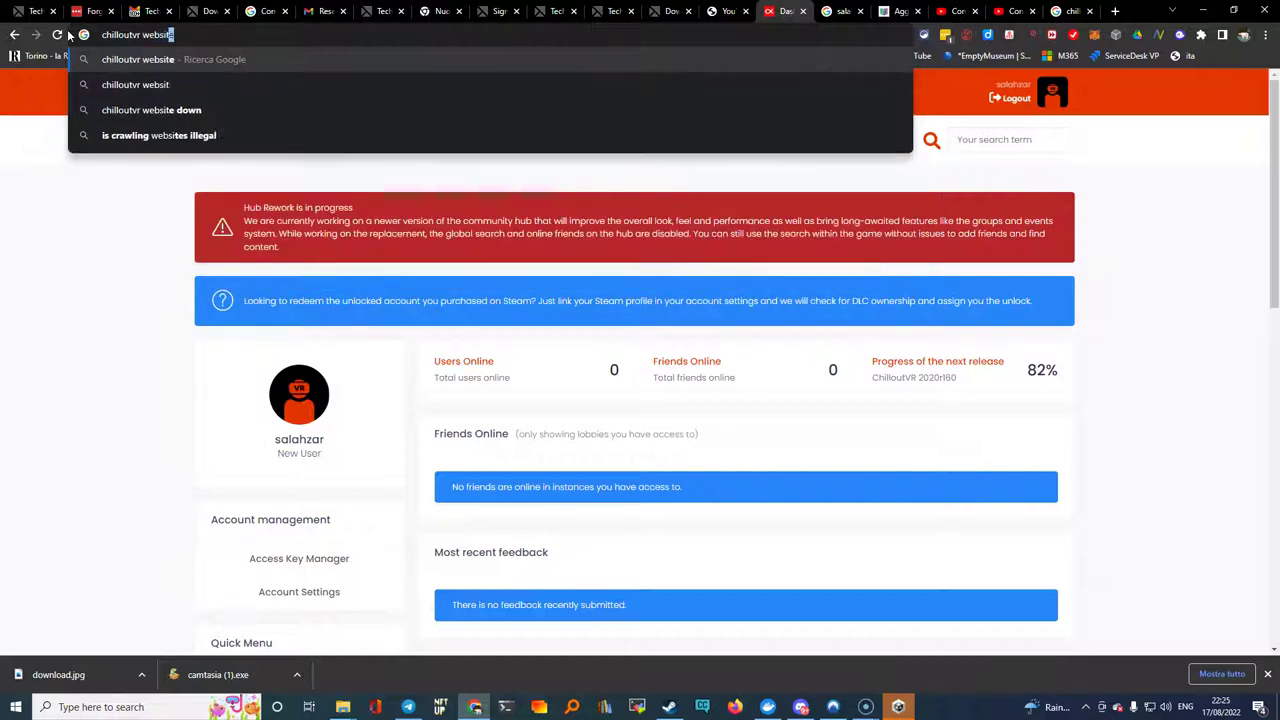
key(Return)
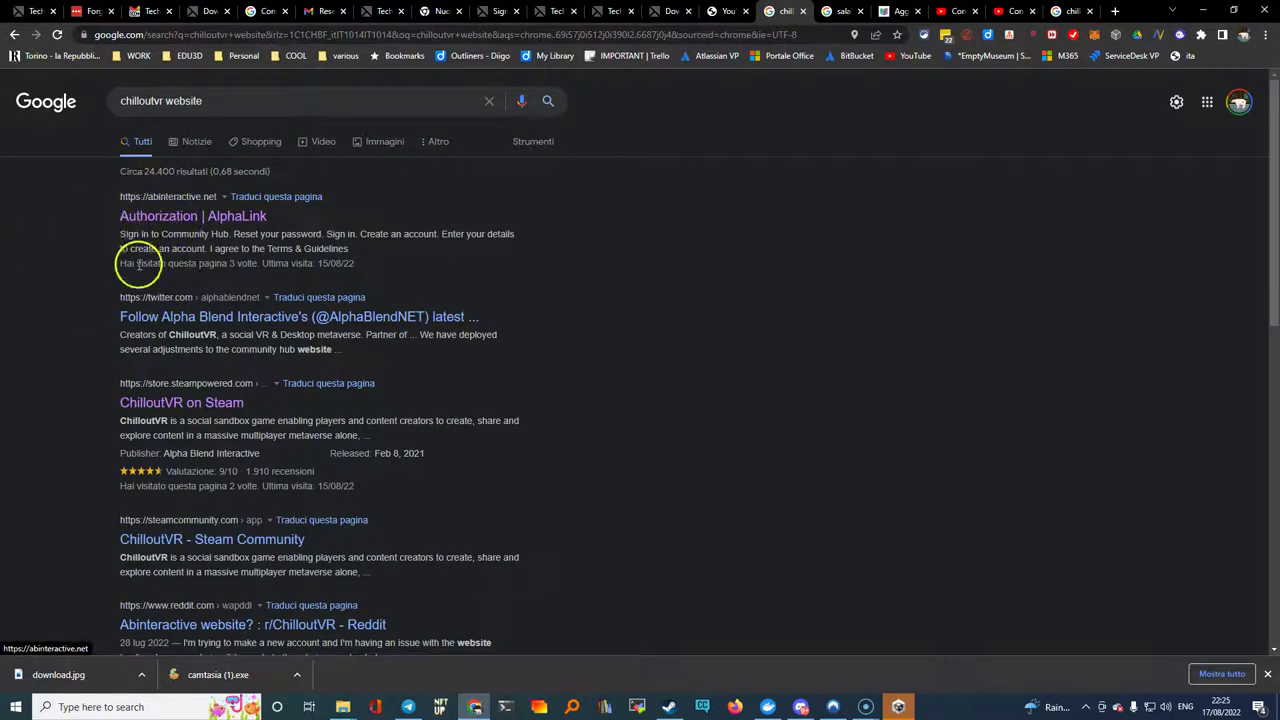
click(200, 220)
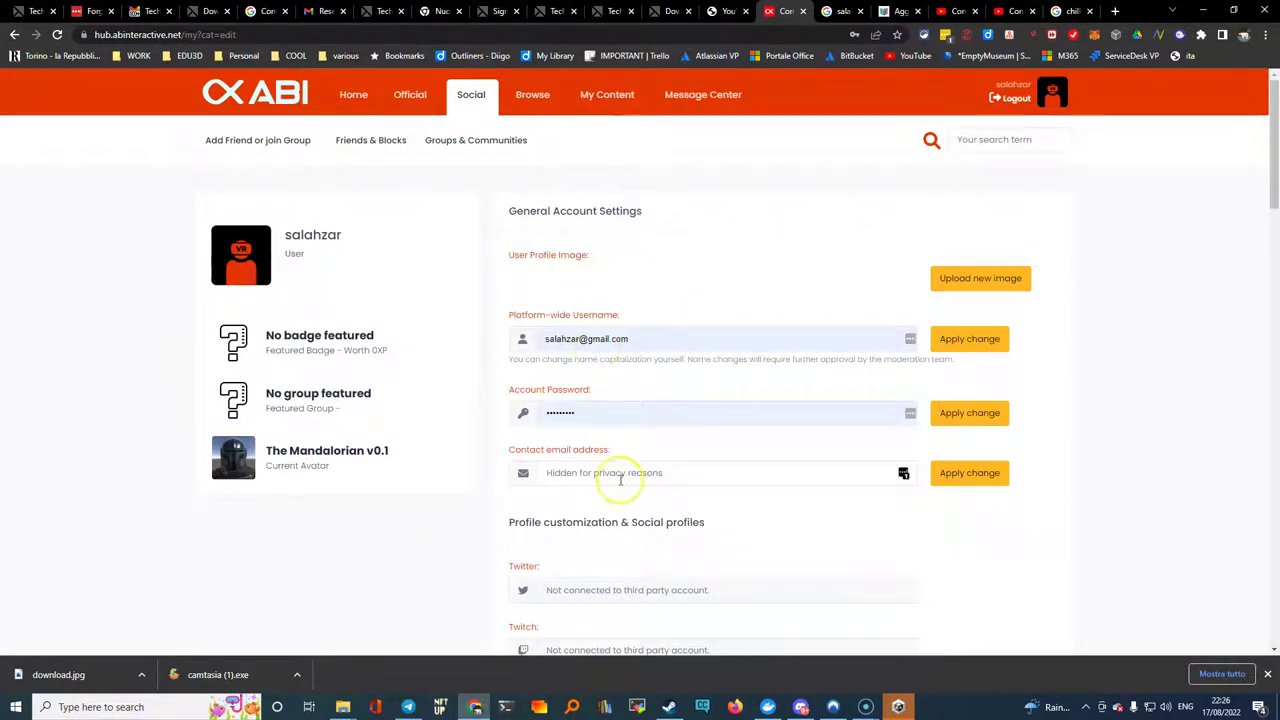
Step: Review the general account settings and the social profile connections on the account settings page
scroll(620, 480, down, 1)
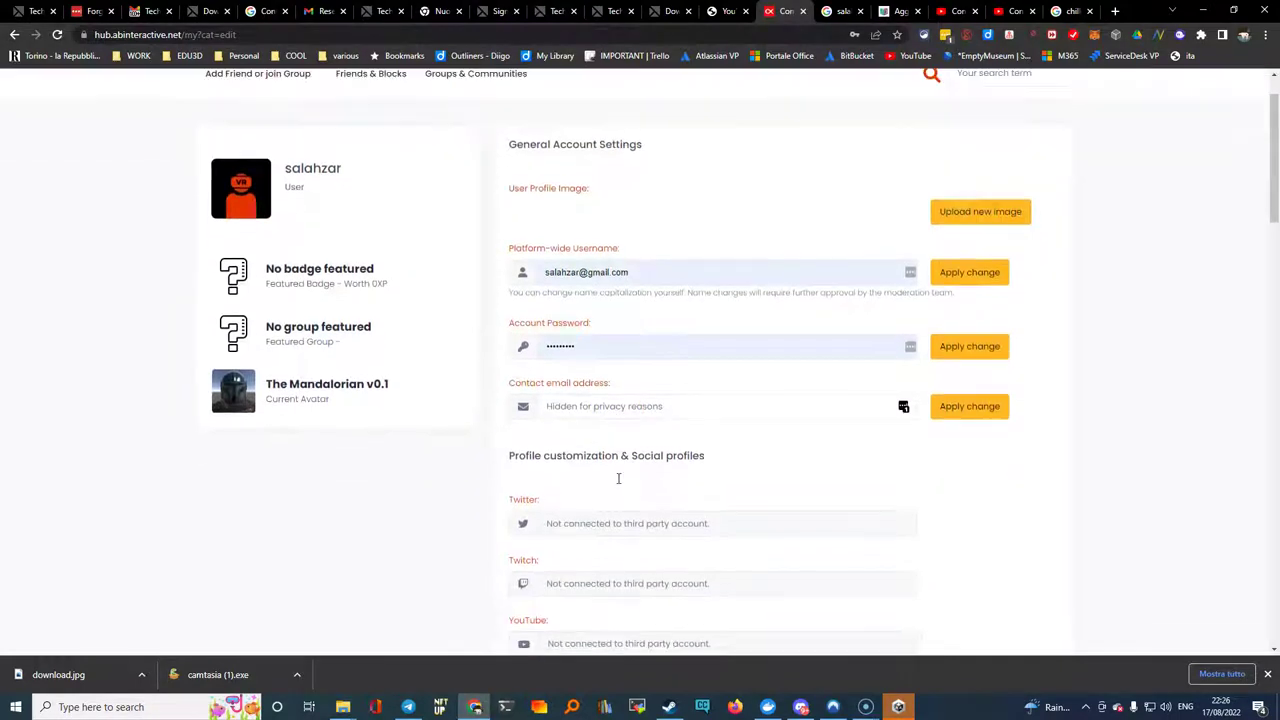
scroll(617, 484, down, 2)
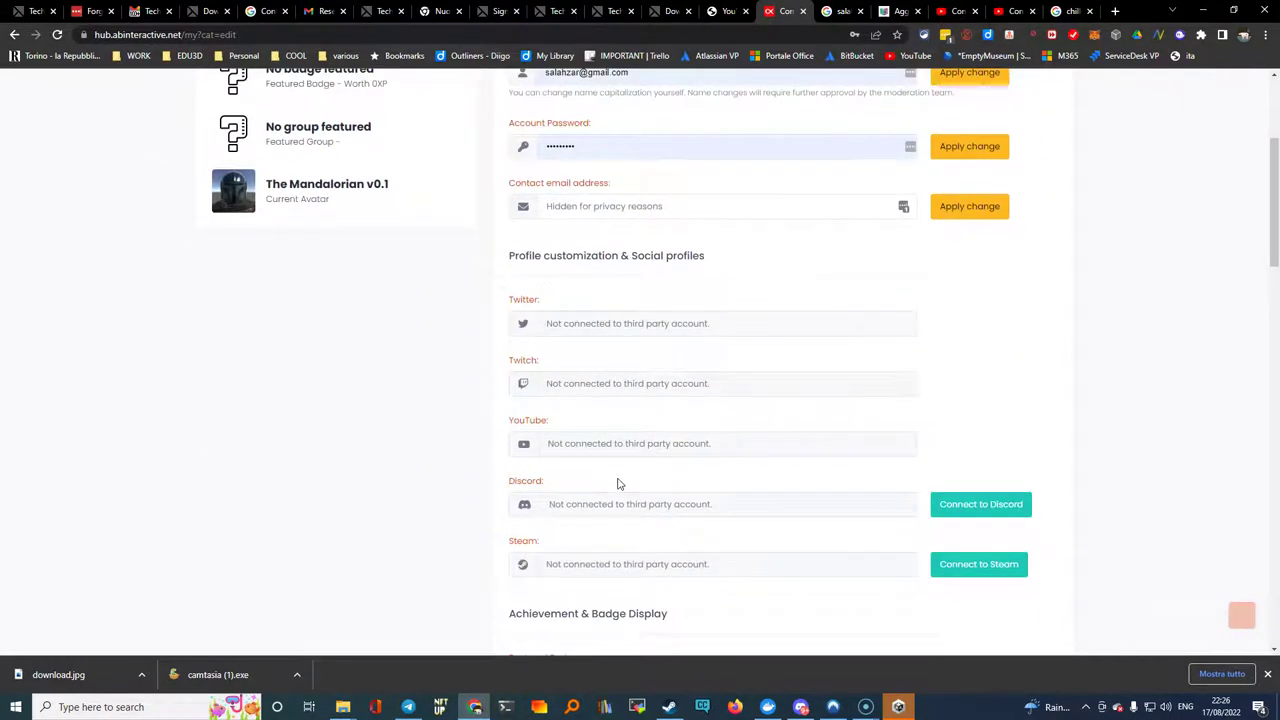
scroll(617, 484, up, 3)
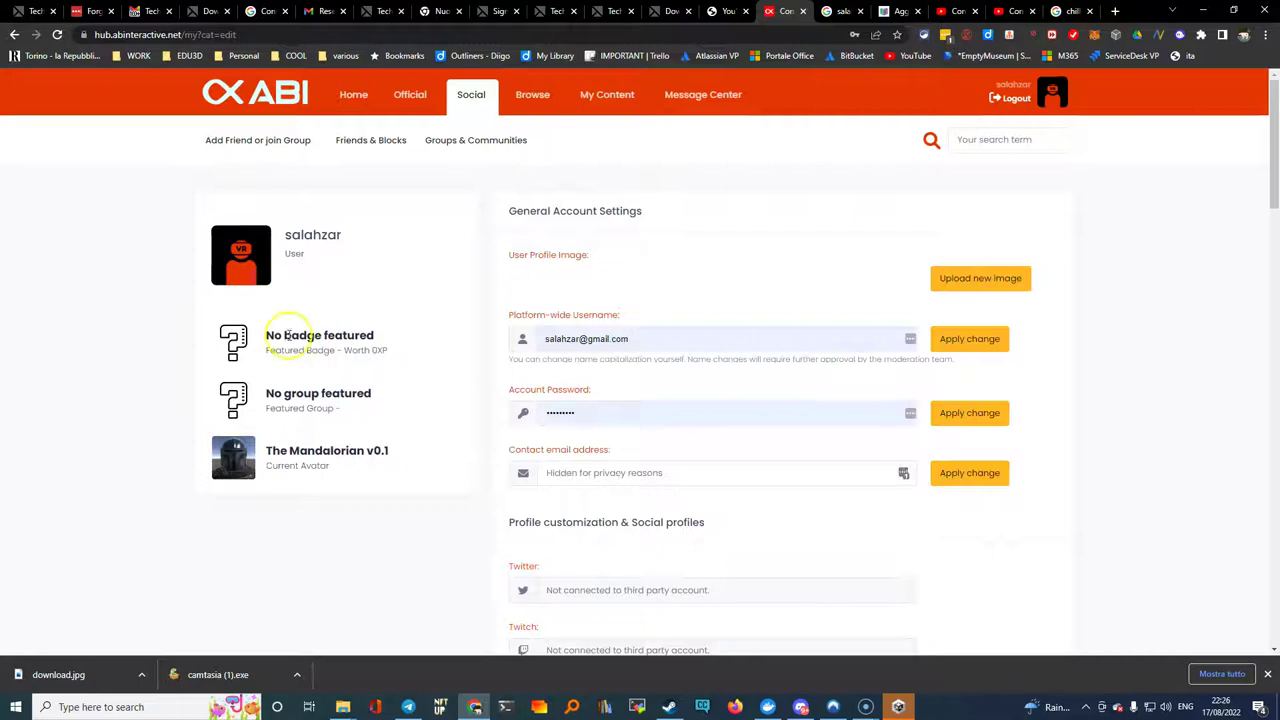
Step: Return to the home dashboard and examine its Account management and Quick Menu entries
click(354, 93)
click(240, 143)
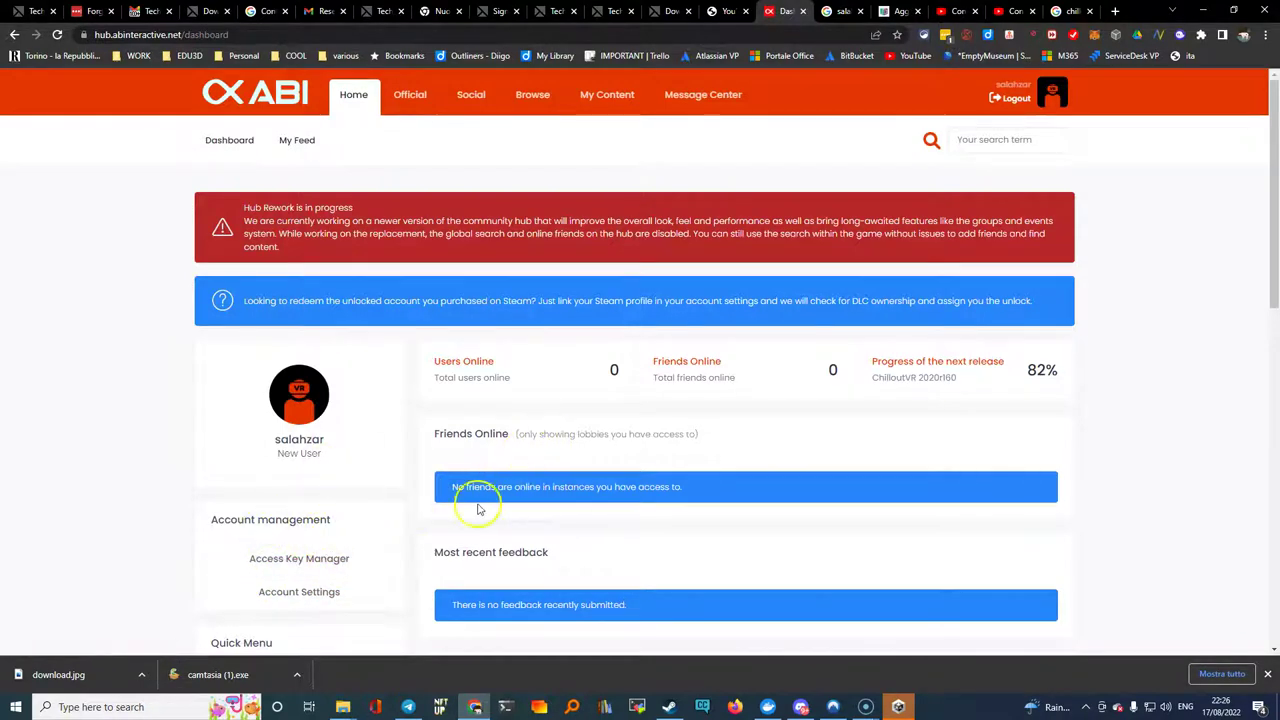
scroll(285, 562, down, 2)
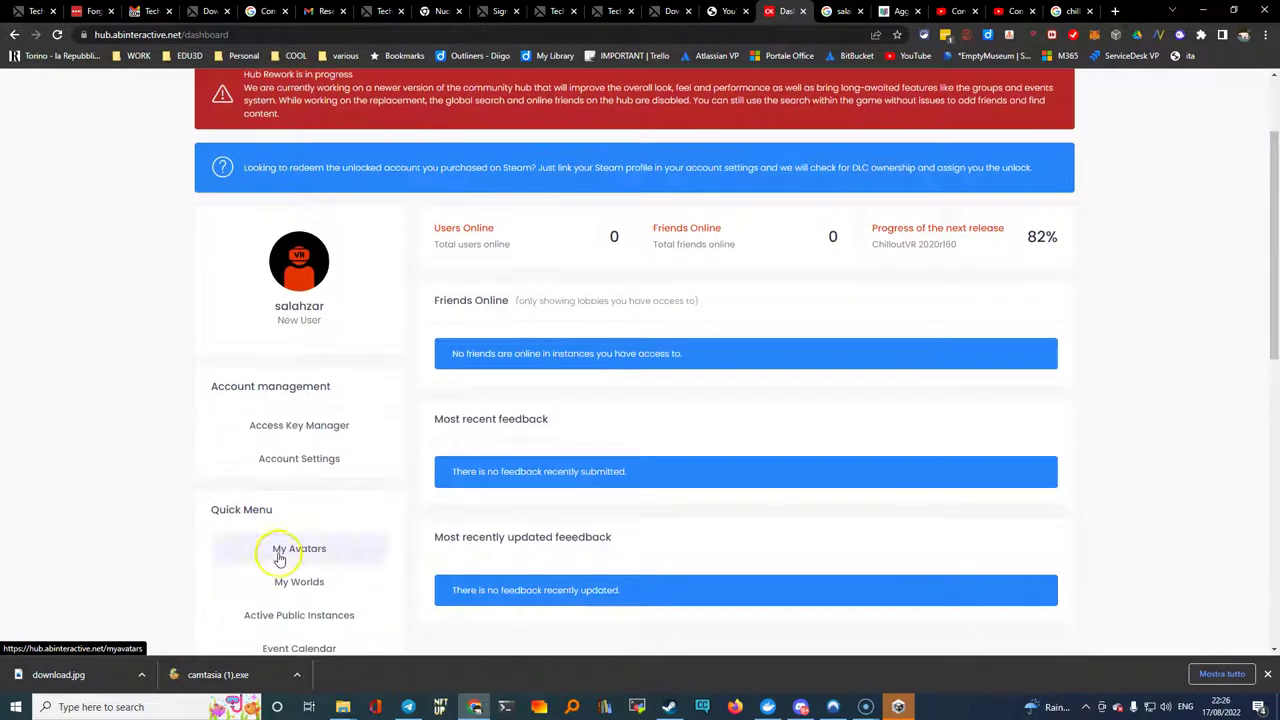
scroll(300, 625, down, 1)
scroll(290, 630, up, 1)
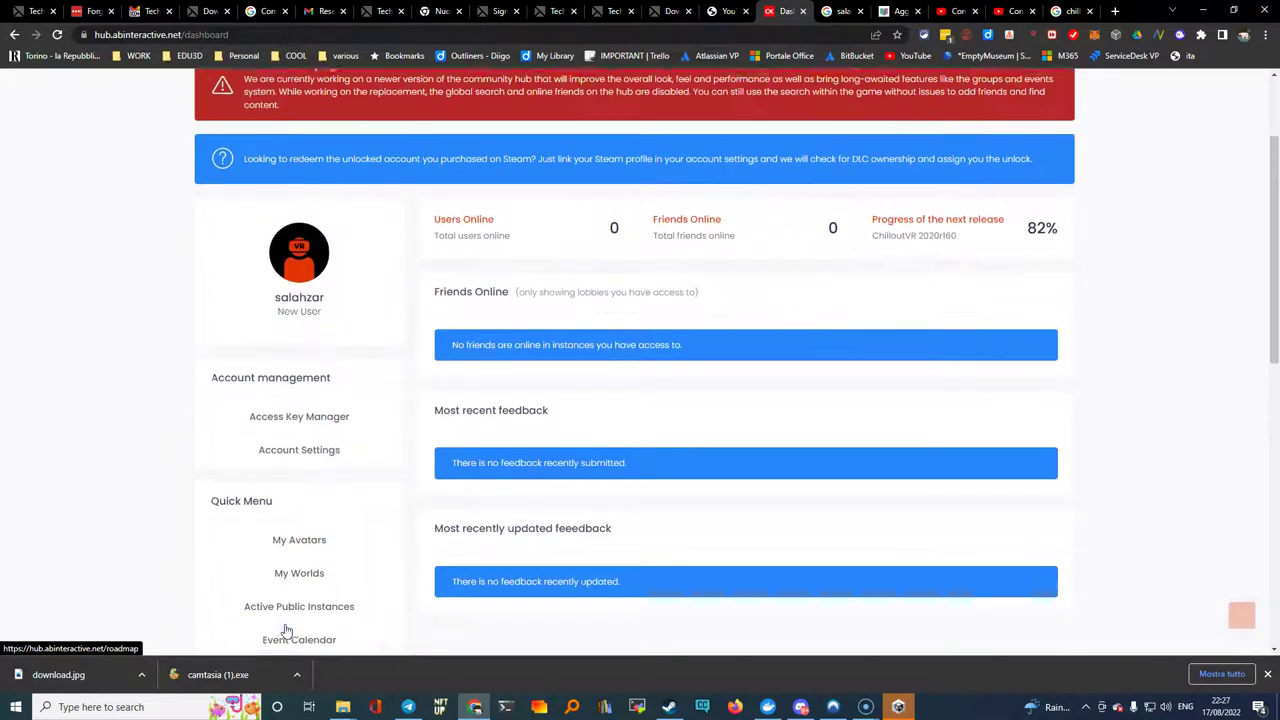
scroll(300, 610, up, 1)
scroll(405, 540, down, 3)
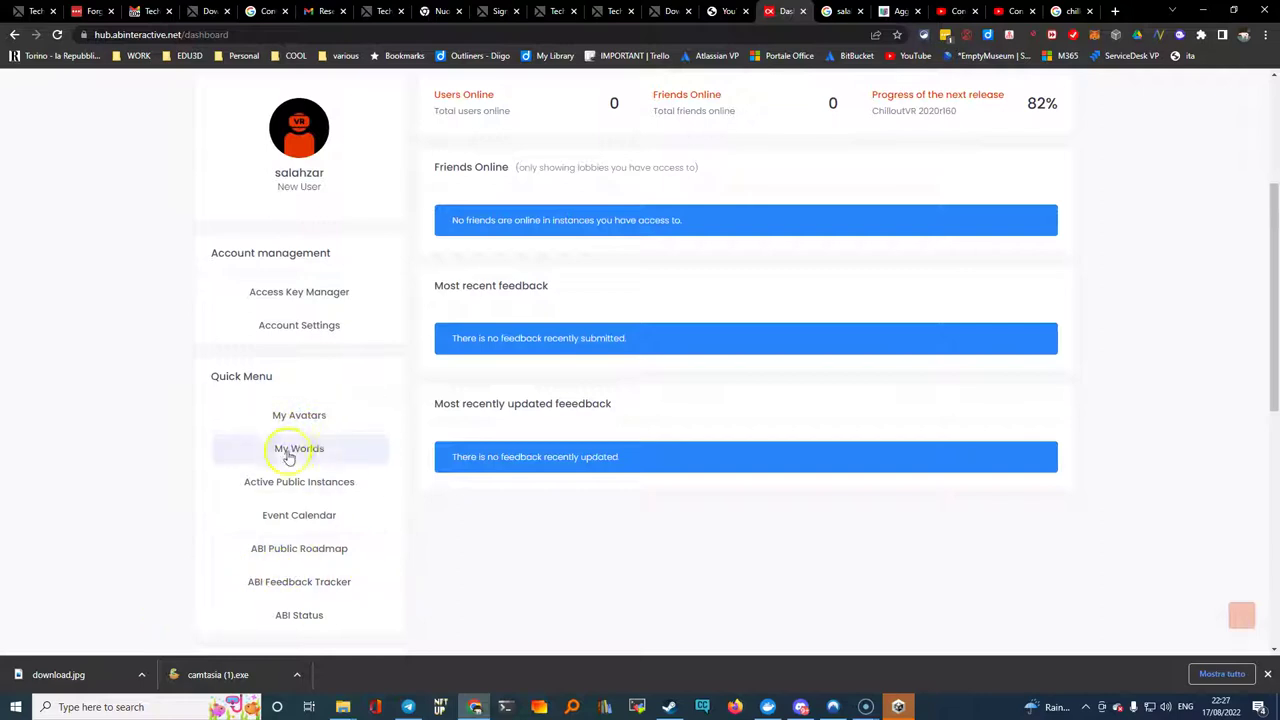
scroll(286, 595, up, 4)
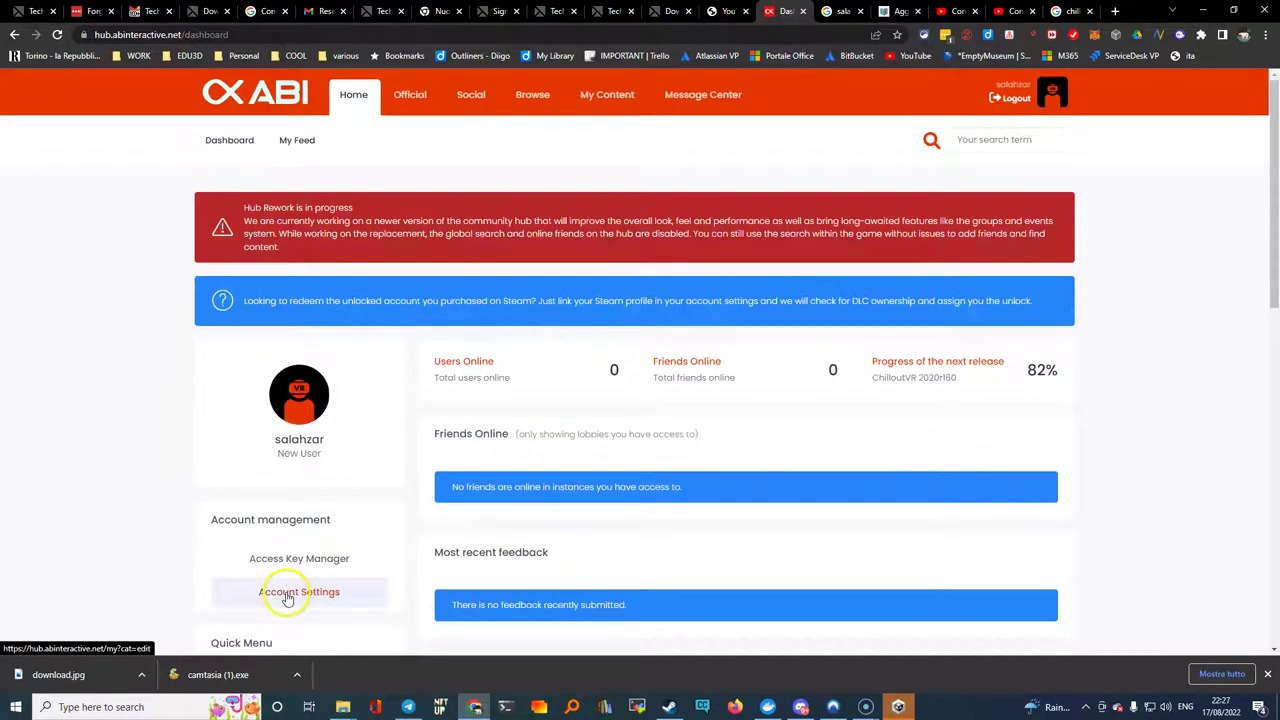
Step: Look through the Official and Social sections and examine the ABI Metaverse Browser page
click(409, 95)
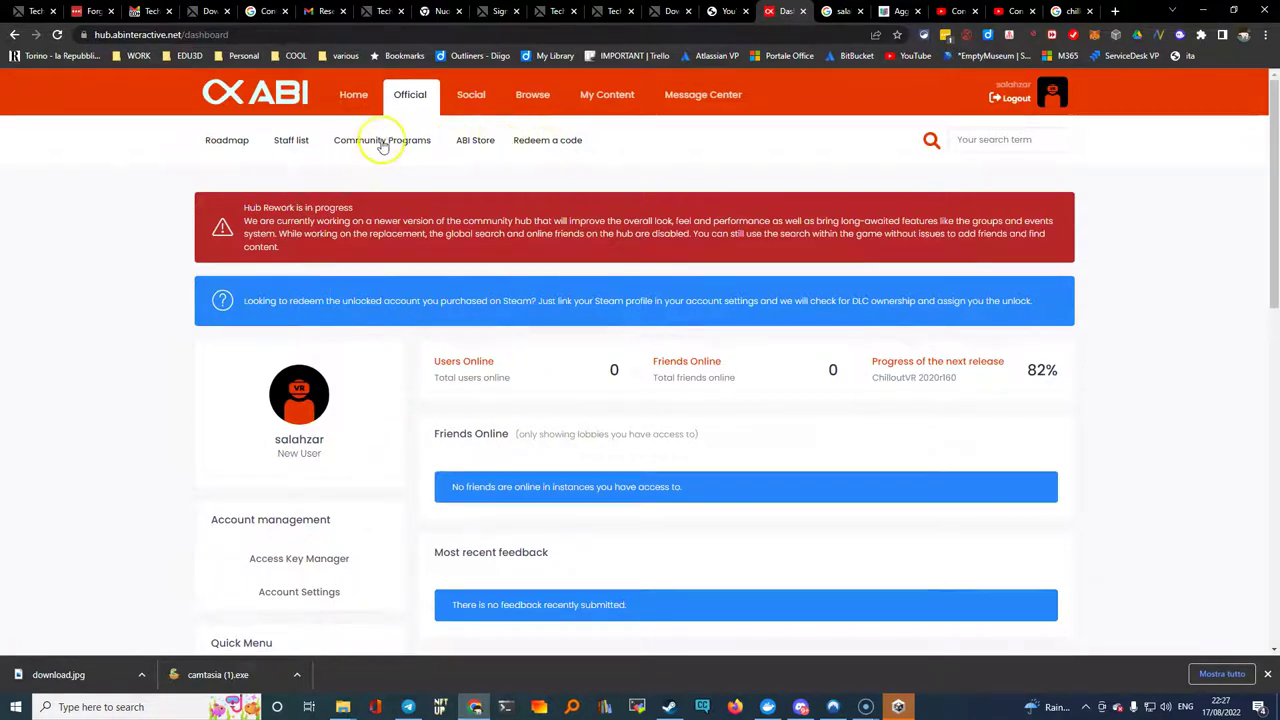
click(477, 100)
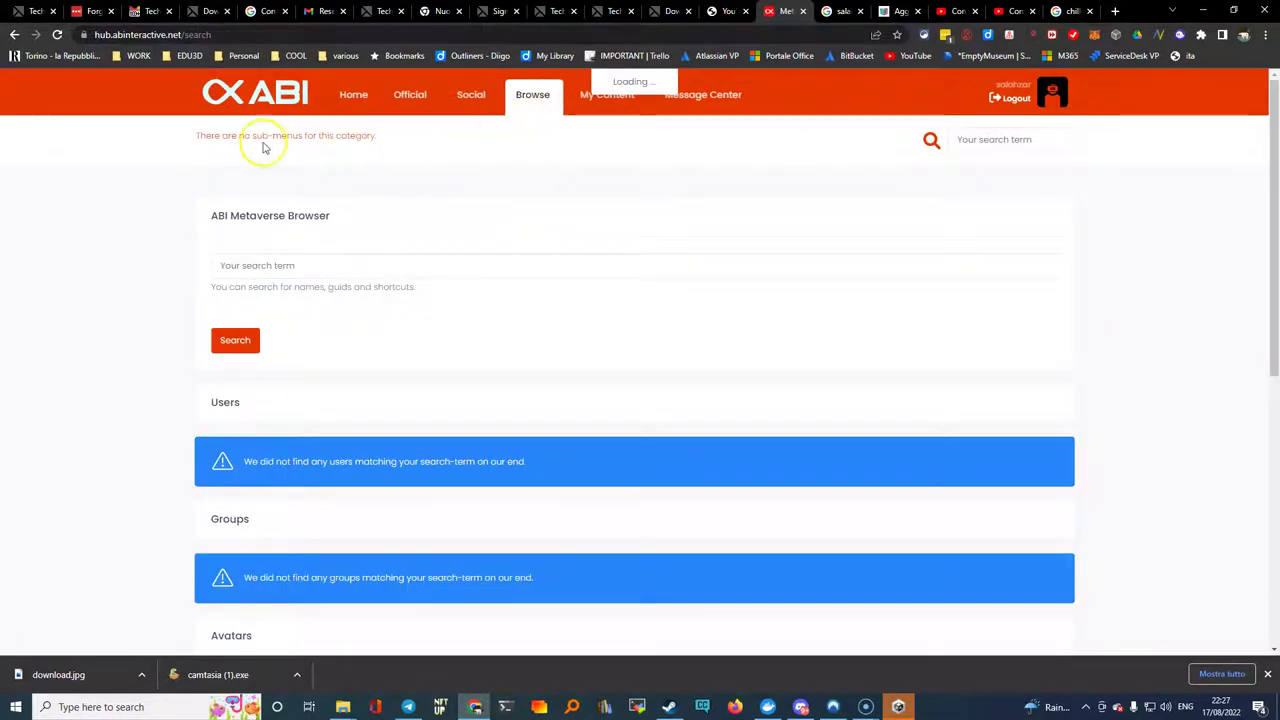
scroll(180, 414, down, 3)
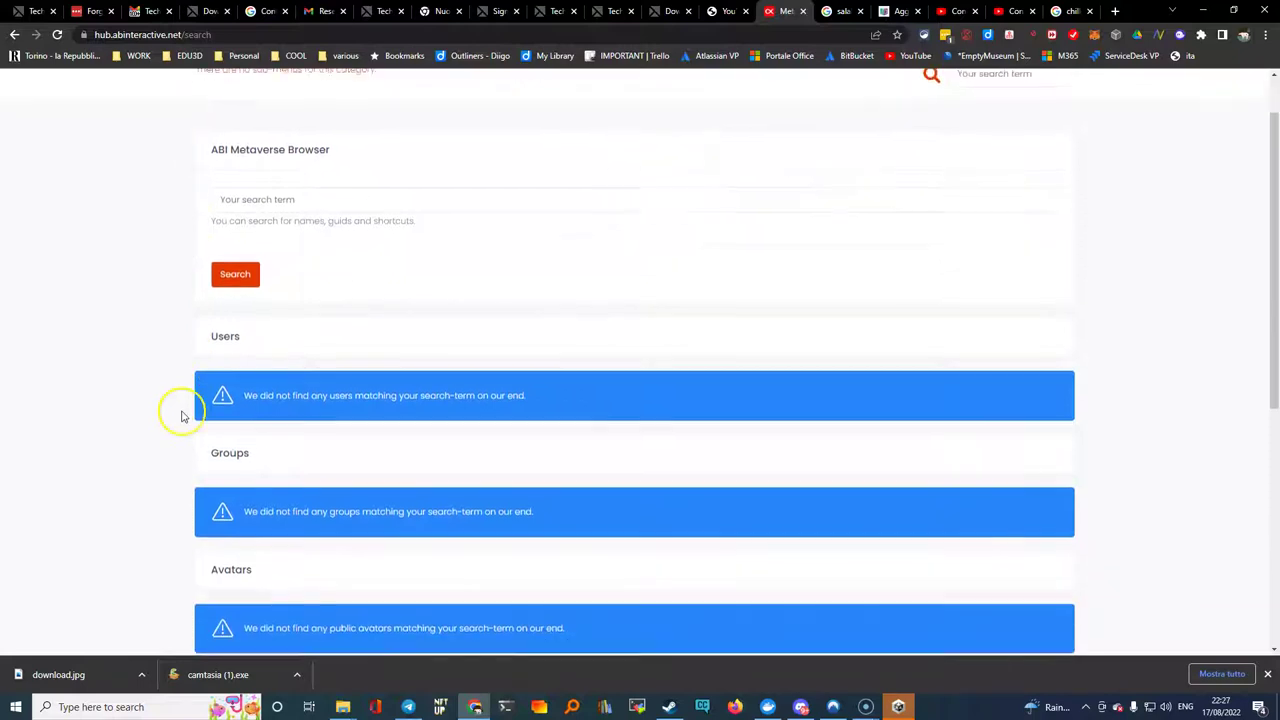
scroll(180, 414, up, 3)
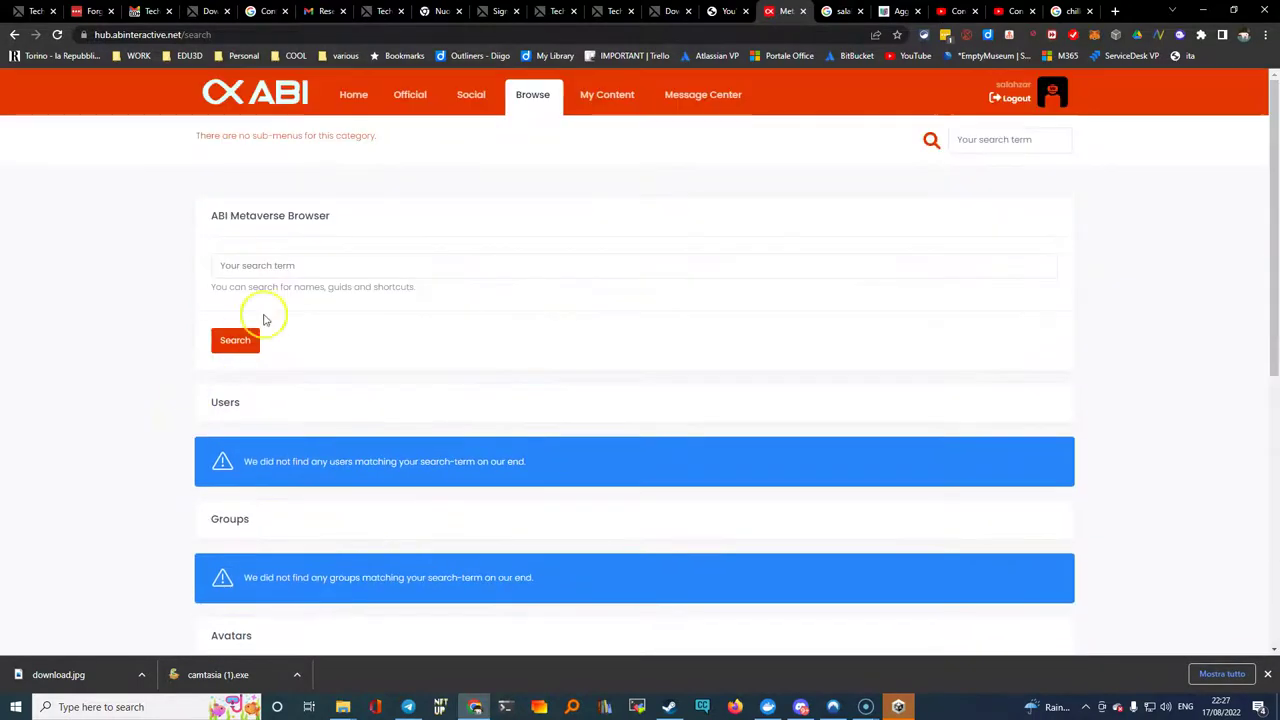
Step: Search the ABI Metaverse Browser for "forest" and check the result categories
click(258, 268)
text(forest)
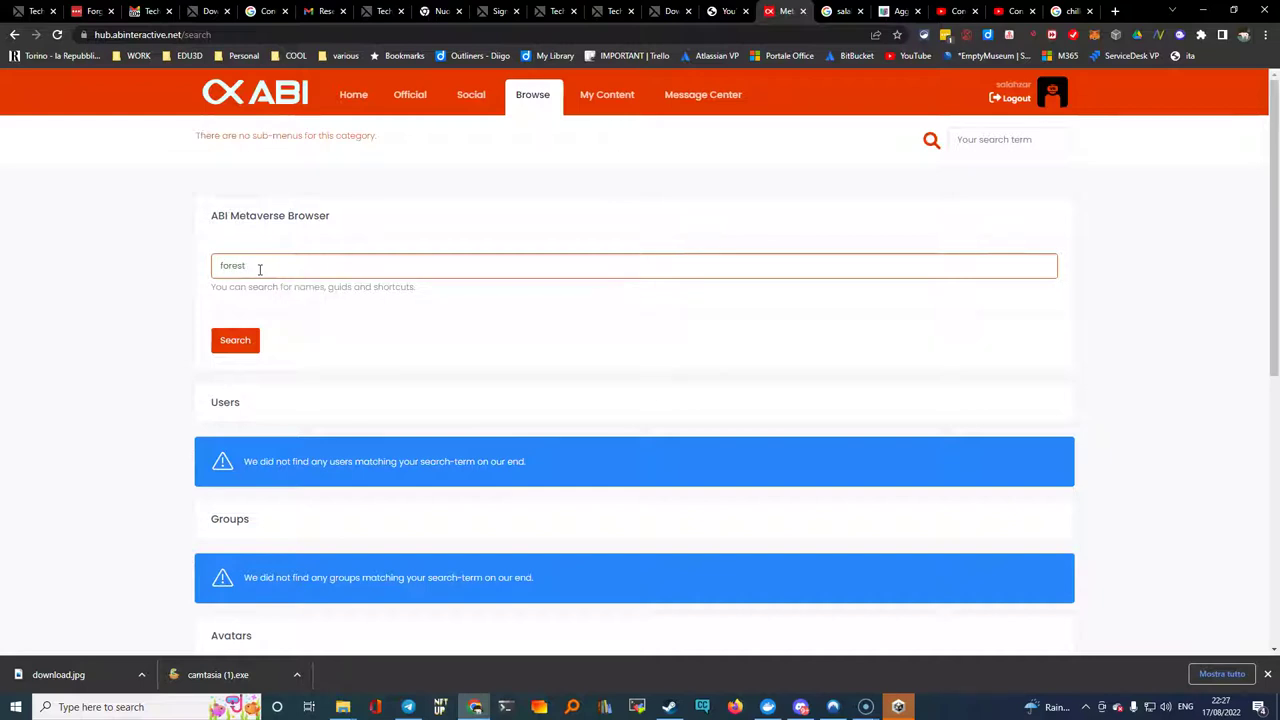
click(233, 342)
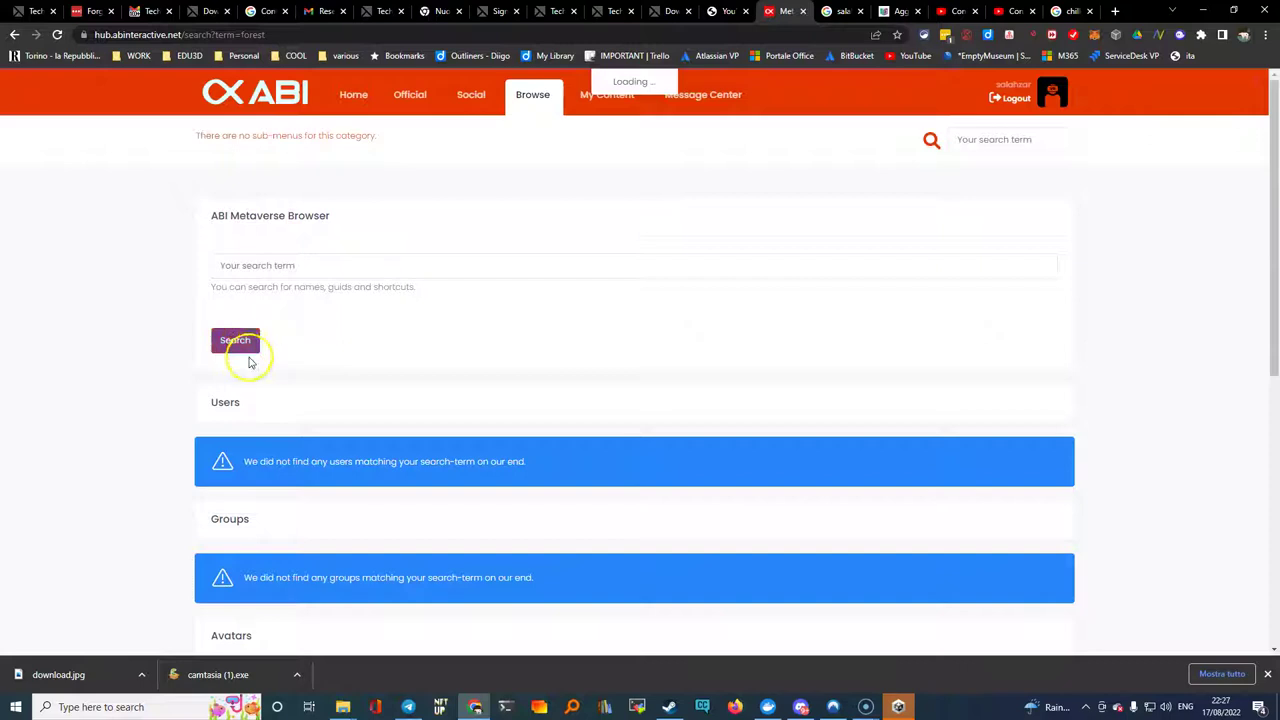
scroll(363, 489, down, 2)
scroll(355, 487, up, 2)
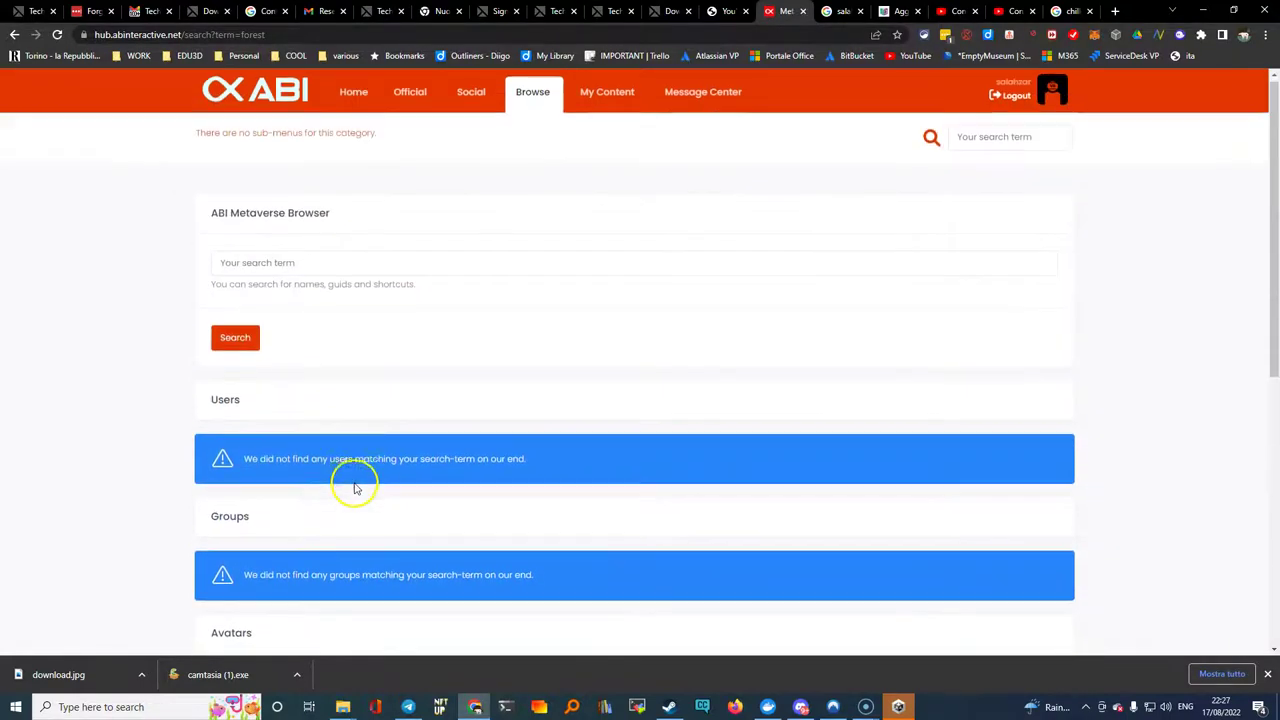
Step: Search the ABI Metaverse Browser for "fur" and check the result categories
click(237, 264)
text(fur)
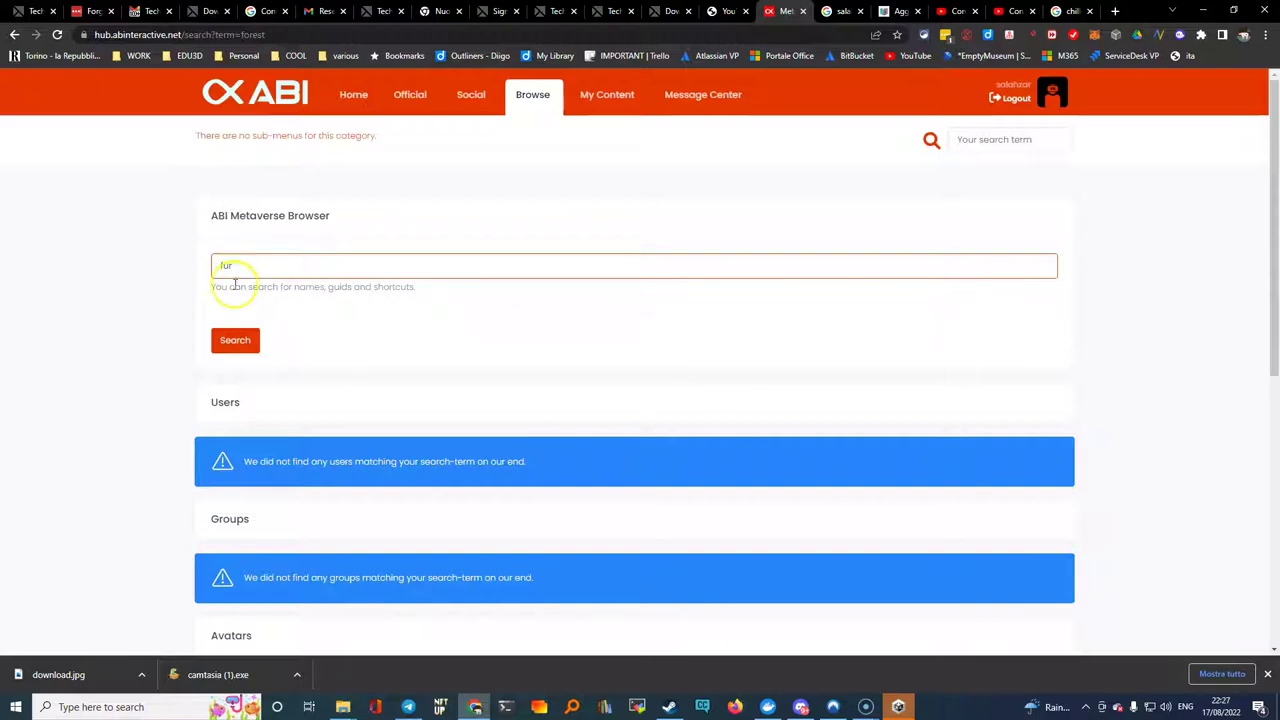
click(235, 340)
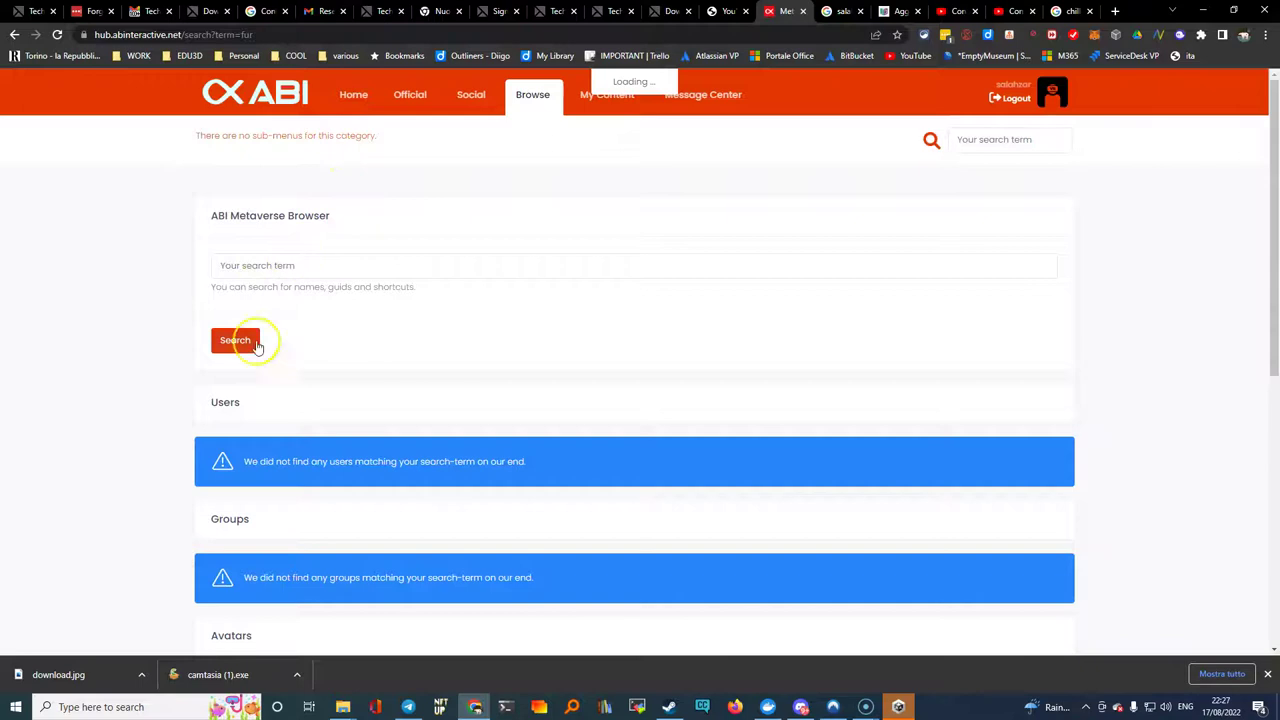
scroll(228, 375, down, 3)
scroll(233, 387, up, 3)
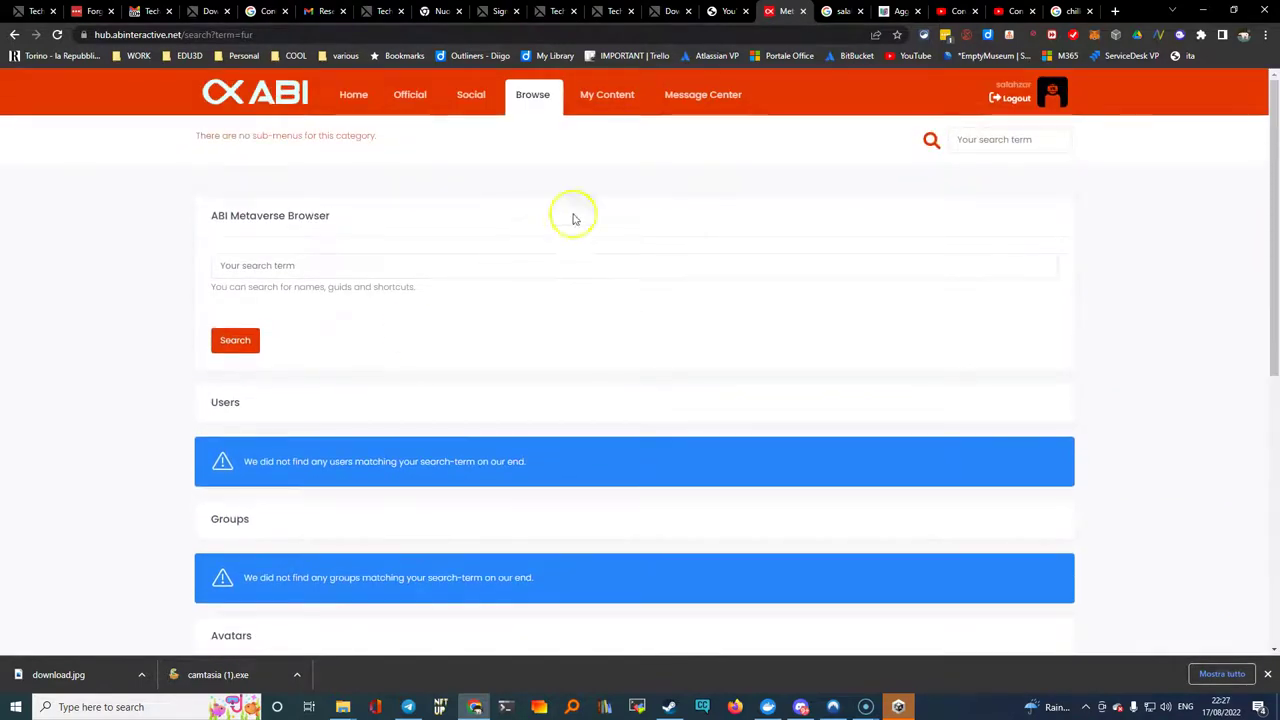
Step: View the account's own content, first the uploaded avatars and then the props
click(617, 103)
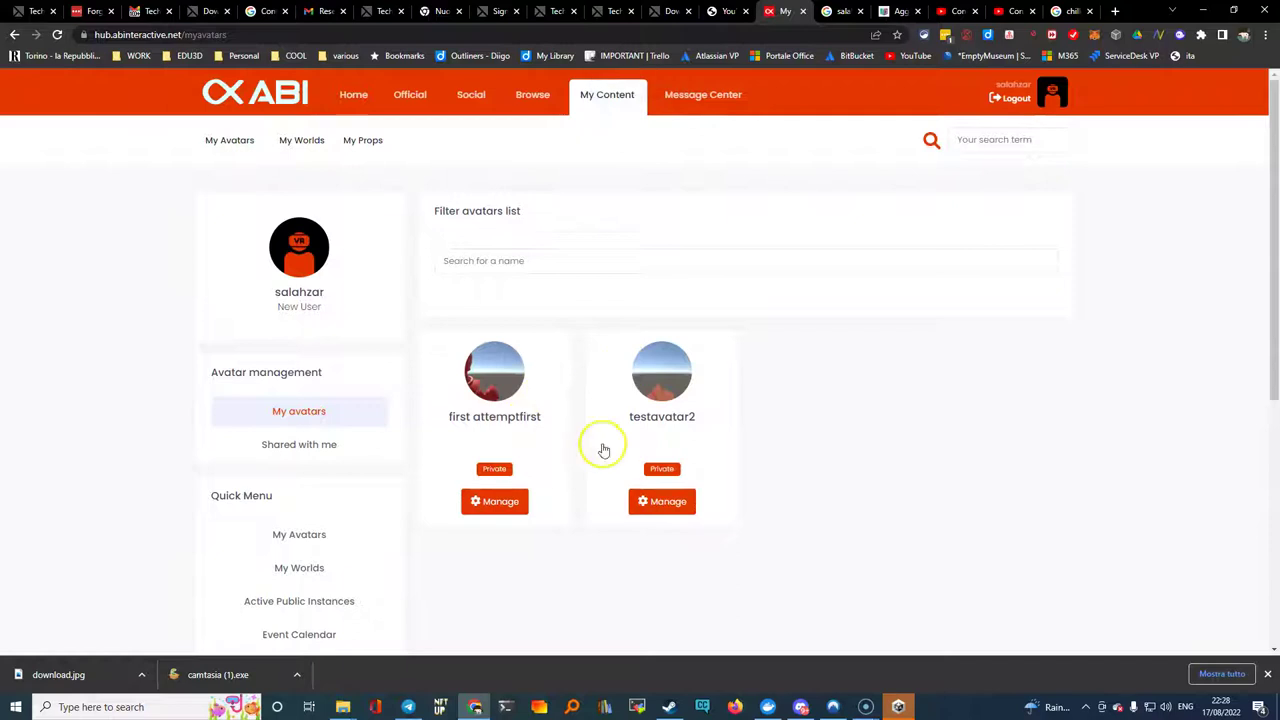
click(351, 140)
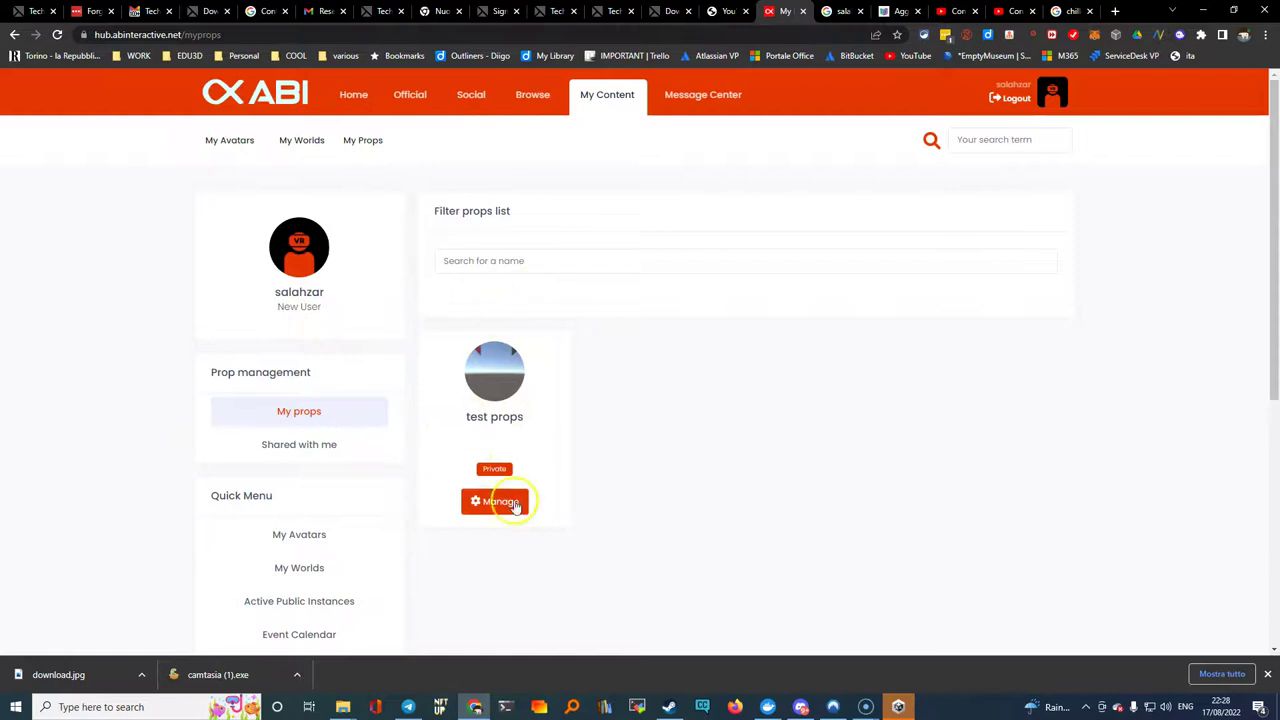
Step: Open the provapo2 world from the worlds list, view its World Settings & Details, and return to the home dashboard
click(300, 140)
click(545, 257)
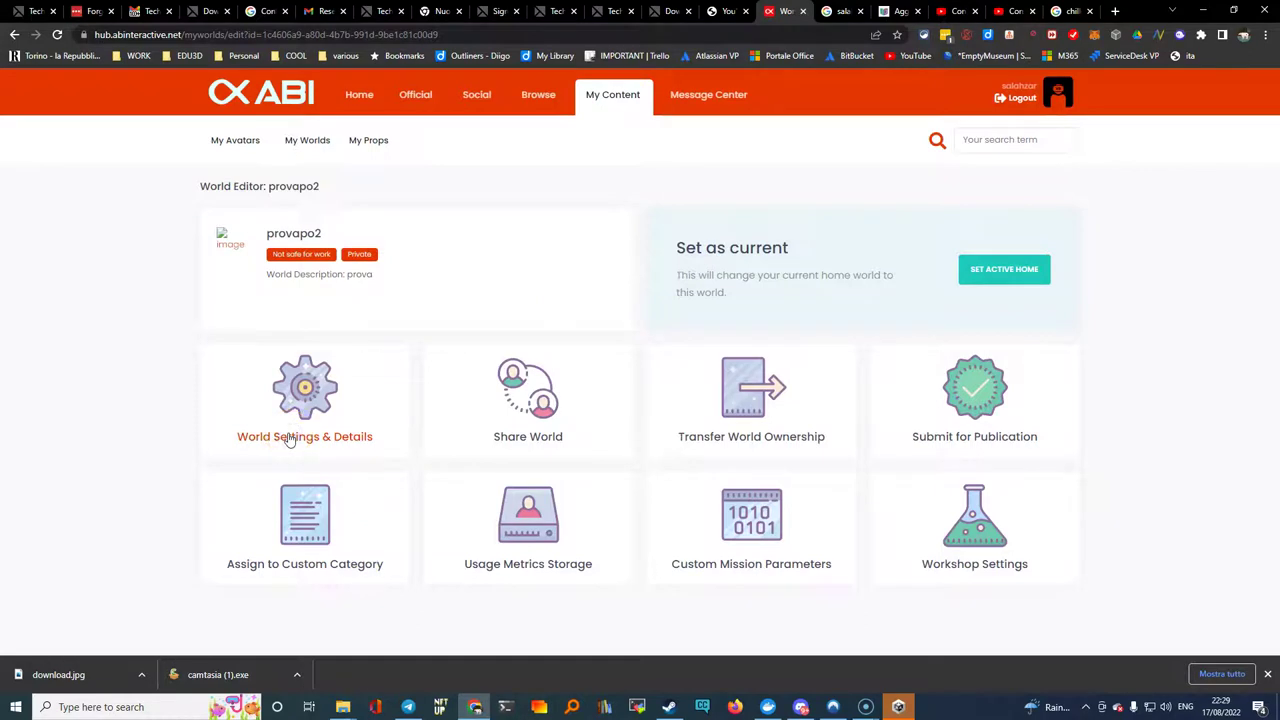
click(306, 446)
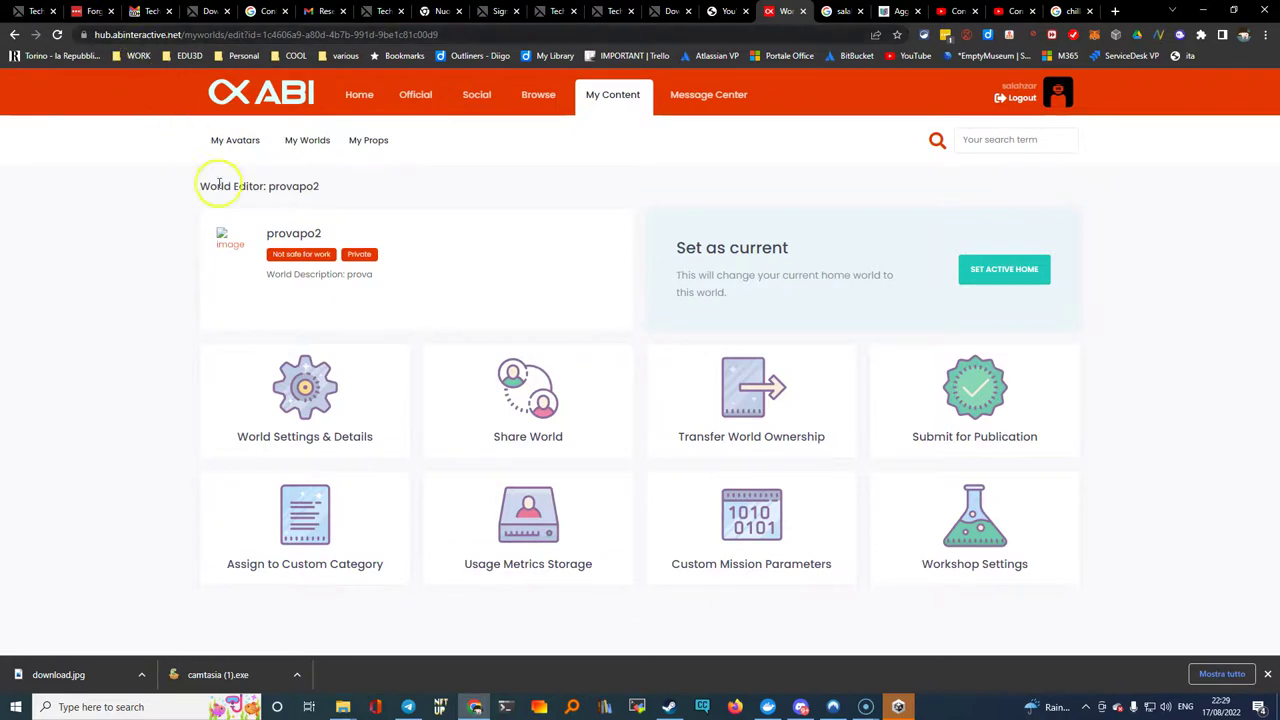
click(293, 106)
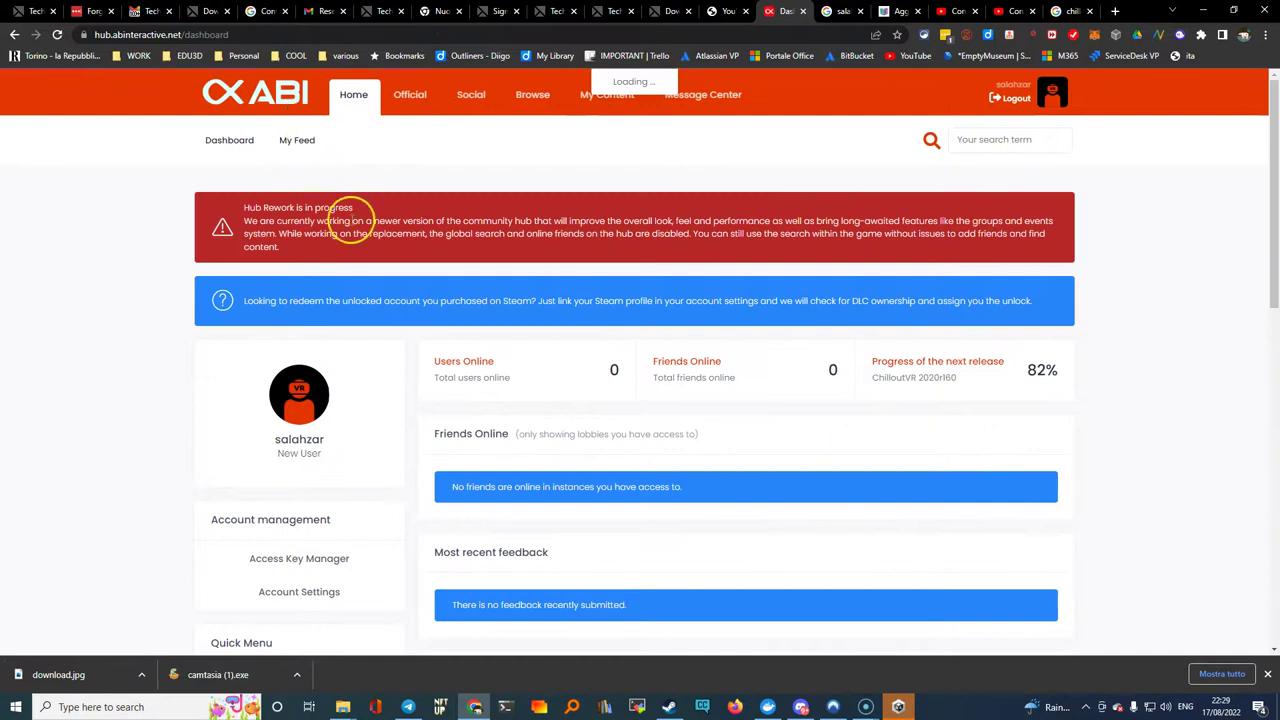